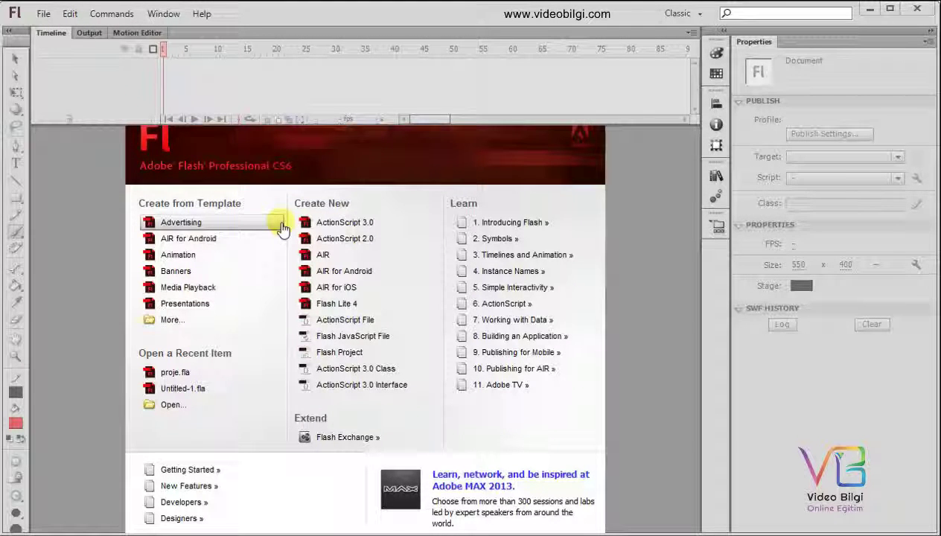
Create a new ActionScript 2.0 document and pick the Deco Tool
left_click(395, 245)
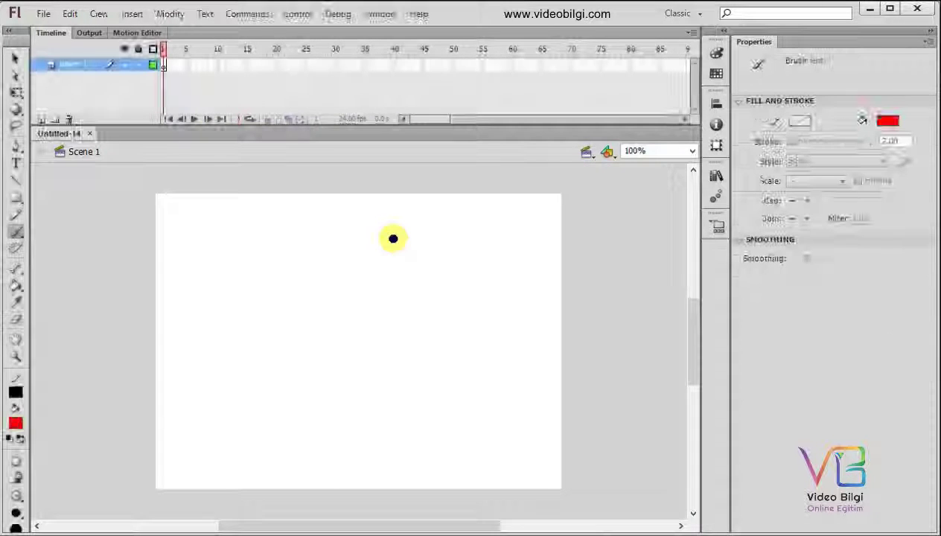
left_click(24, 253)
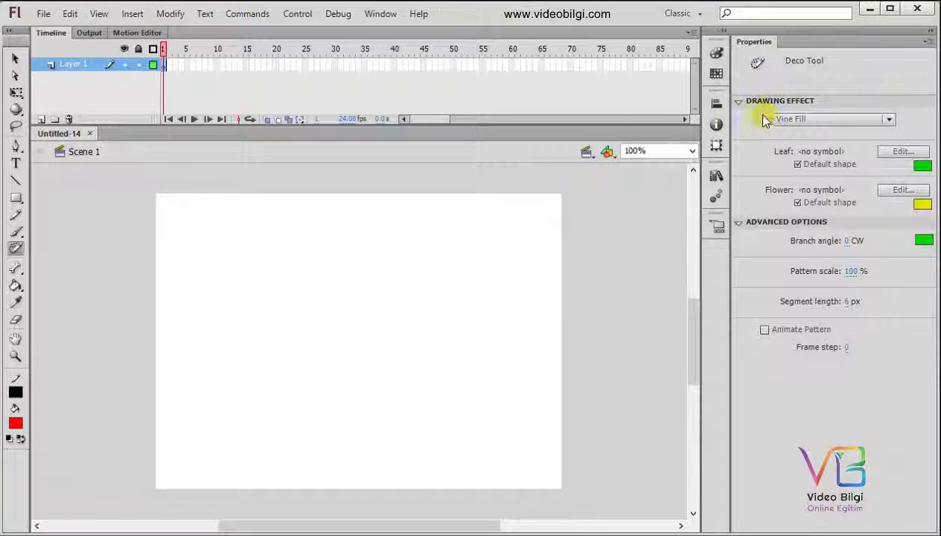
Keep Vine Fill as the Deco Tool's drawing effect
left_click(891, 119)
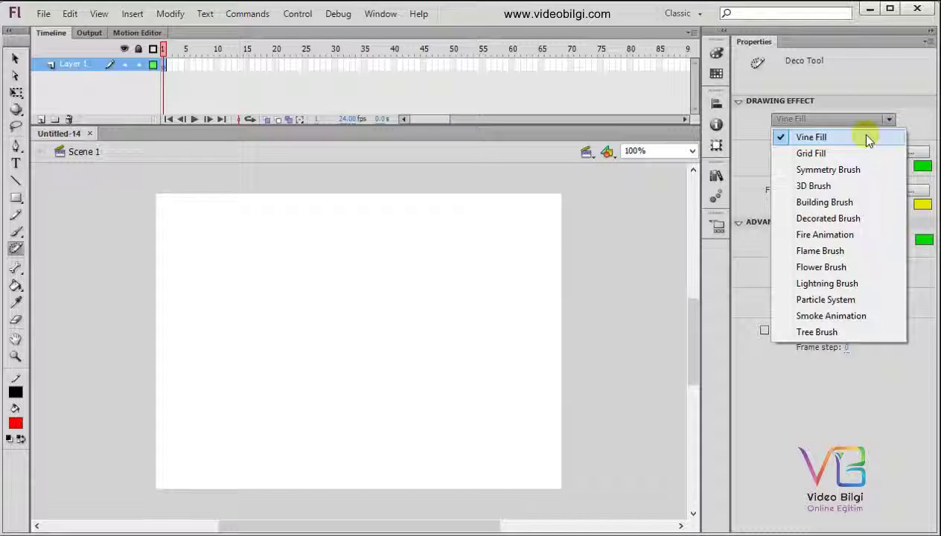
left_click(867, 137)
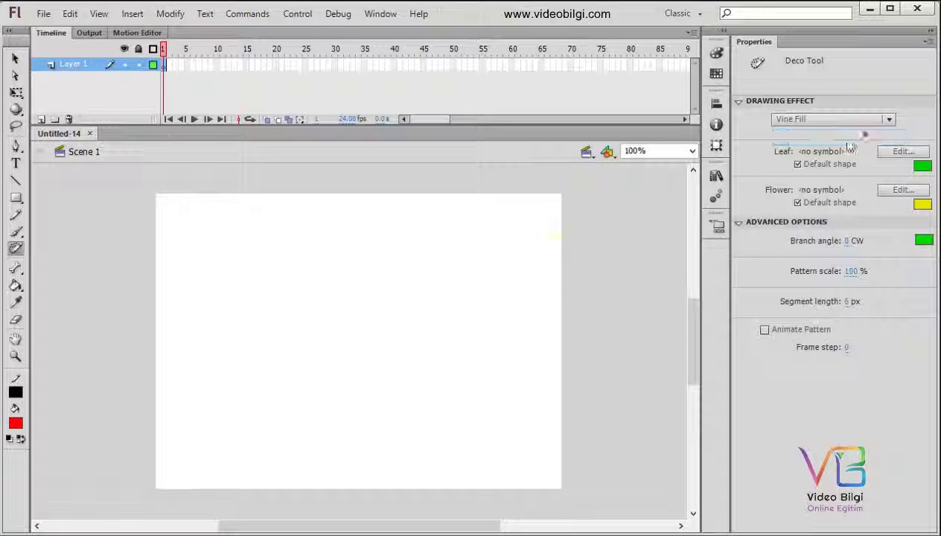
left_click(421, 342)
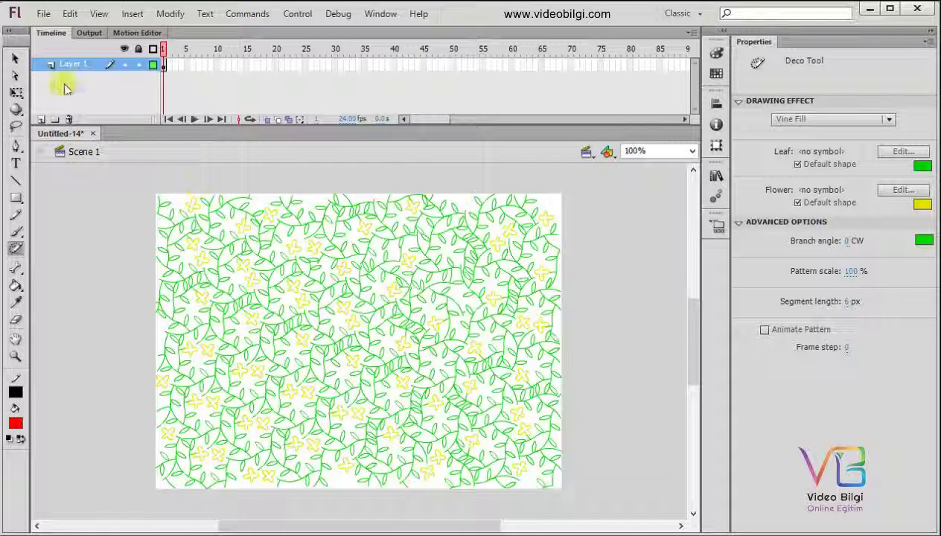
left_click(16, 60)
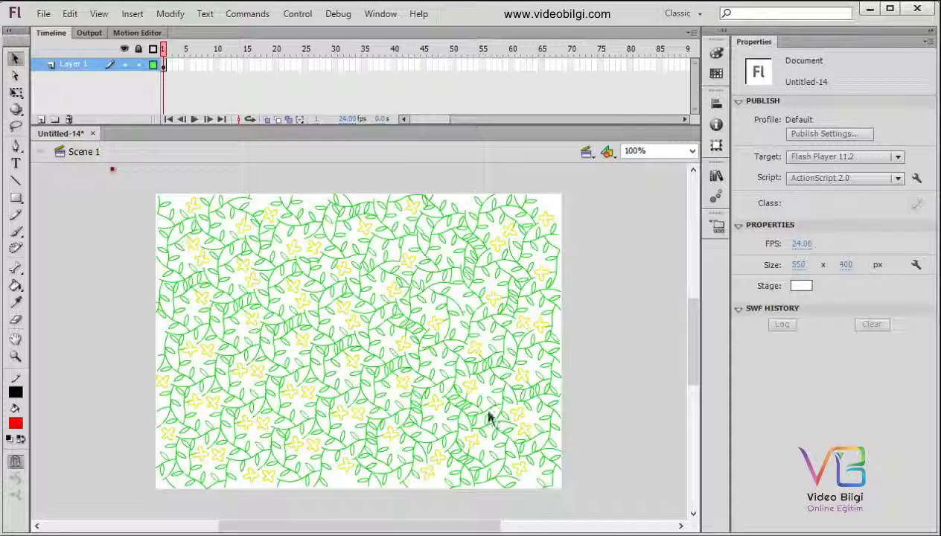
left_click_drag(113, 165, 599, 504)
key("Delete")
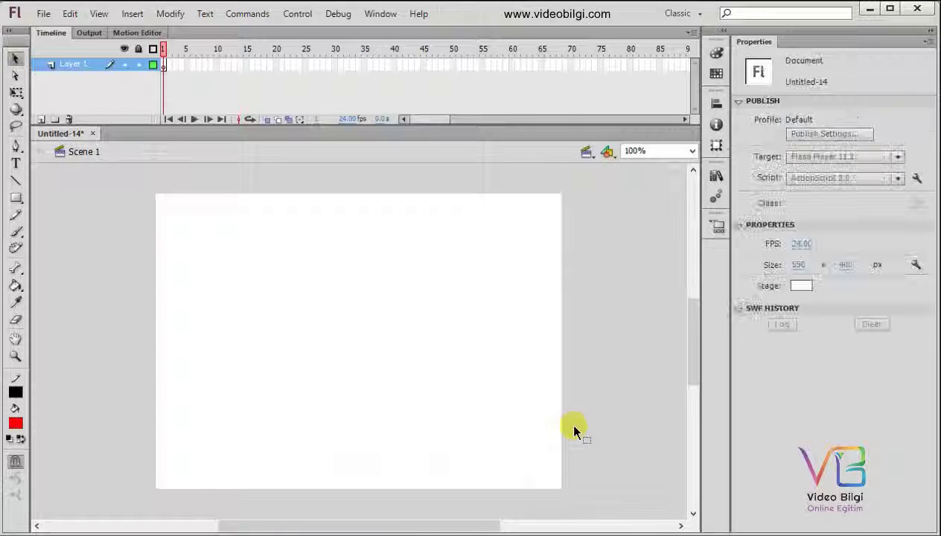
left_click(16, 248)
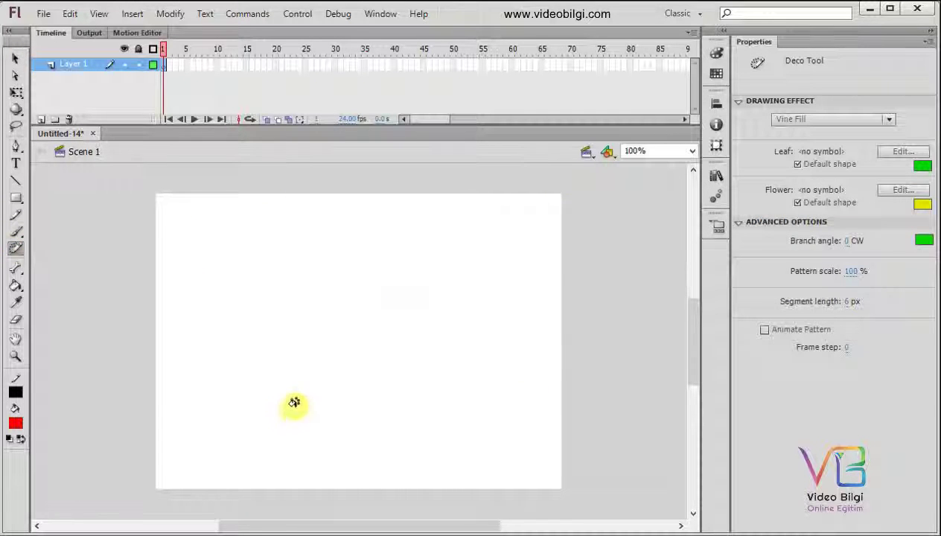
left_click(15, 197)
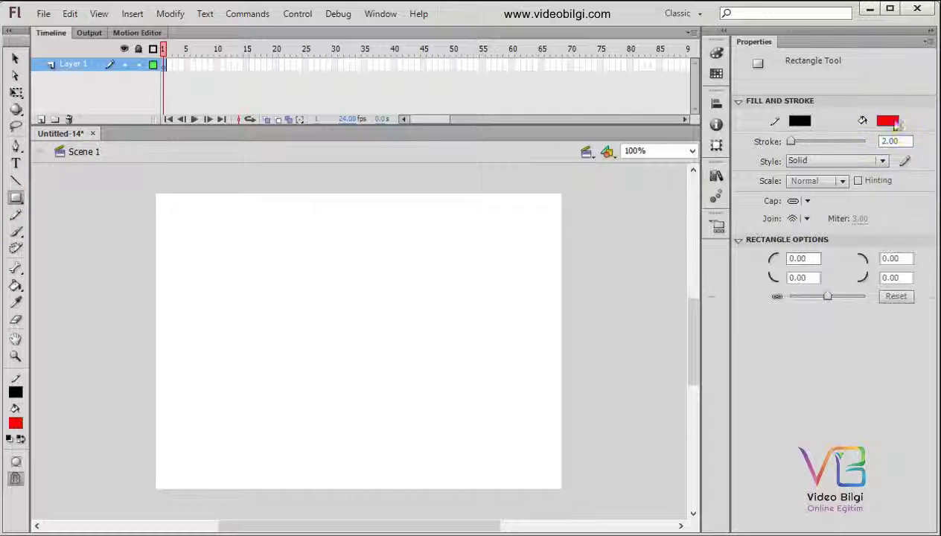
Draw a tall yellow-filled rectangle on the stage's left side and select it
left_click(887, 120)
left_click(935, 229)
left_click_drag(177, 207, 265, 481)
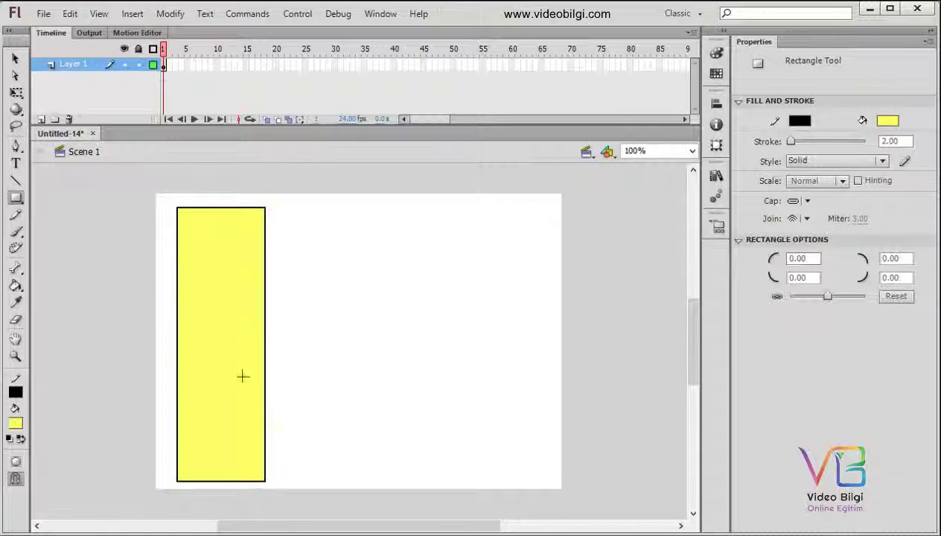
left_click(15, 58)
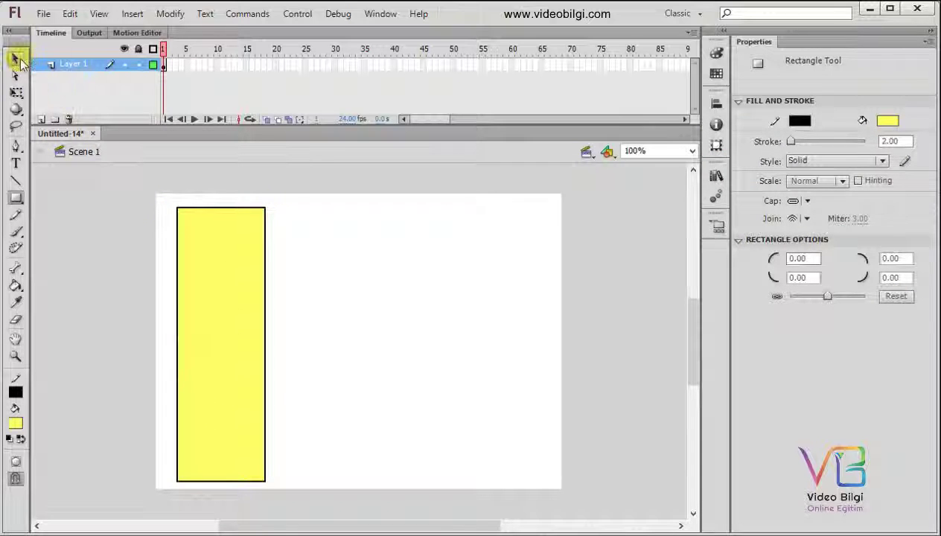
left_click_drag(165, 190, 291, 513)
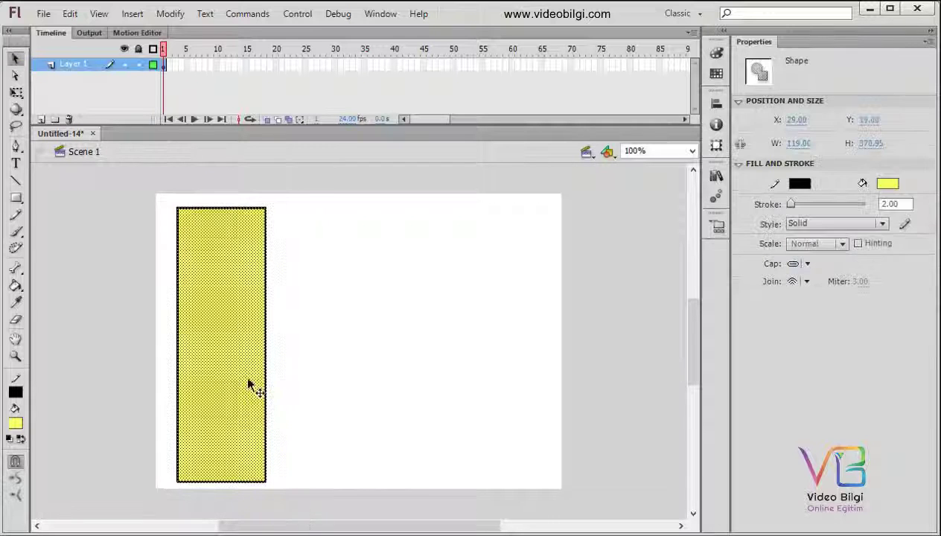
left_click(15, 250)
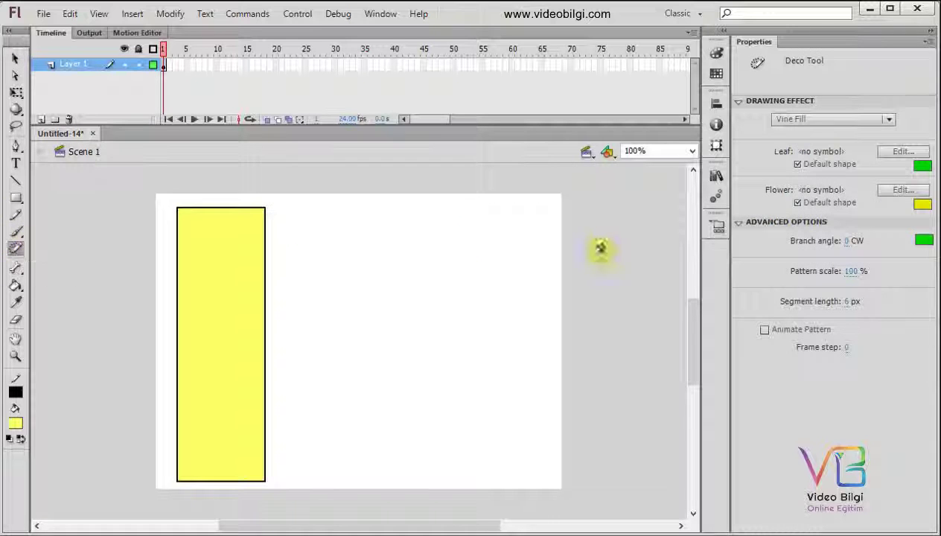
Fill the yellow rectangle with the green Vine Fill pattern
left_click(833, 119)
left_click(780, 134)
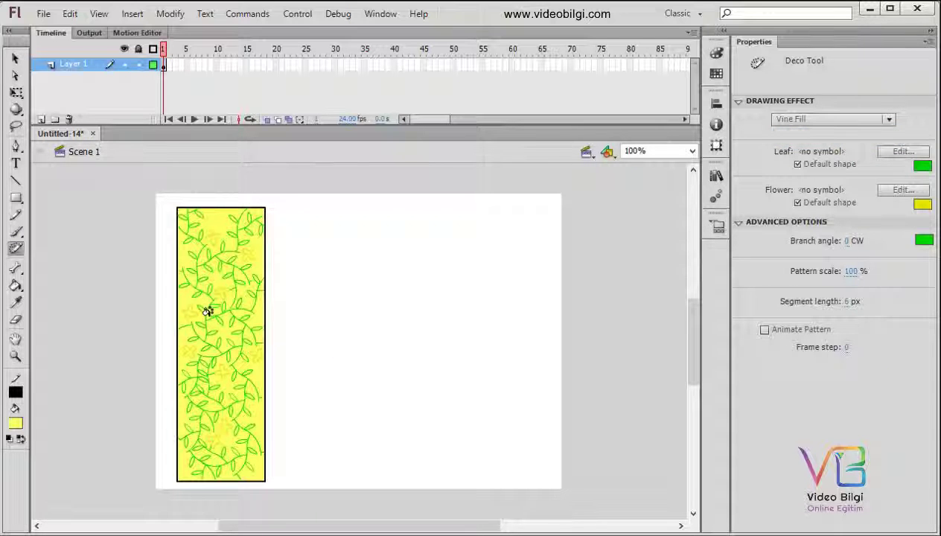
left_click(240, 484)
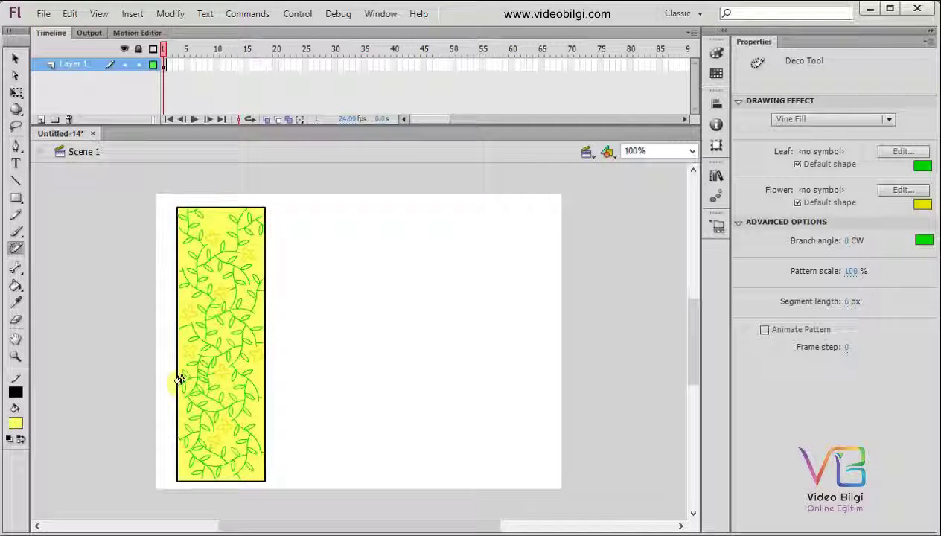
Select the vine-filled rectangle and nudge it slightly to the left
left_click(14, 57)
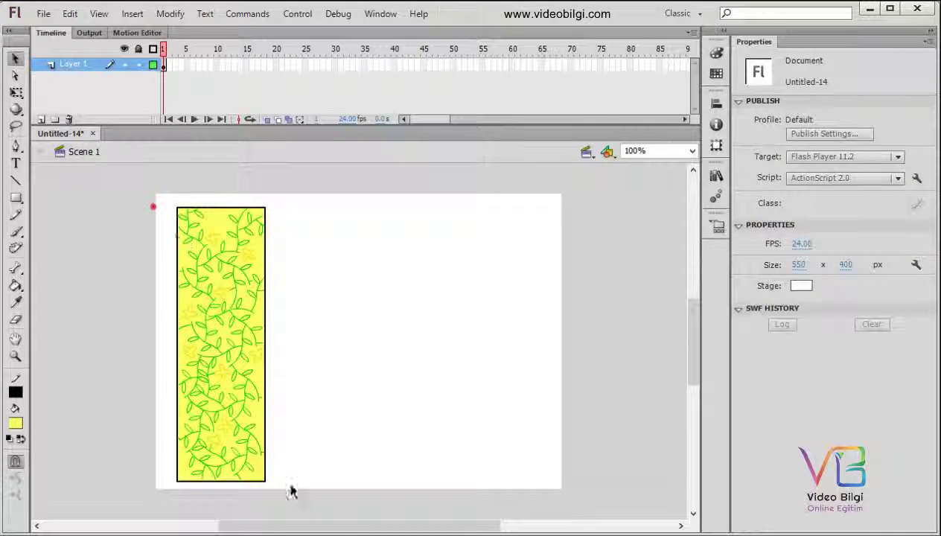
left_click_drag(151, 215, 297, 484)
left_click(333, 250)
left_click_drag(340, 184, 109, 521)
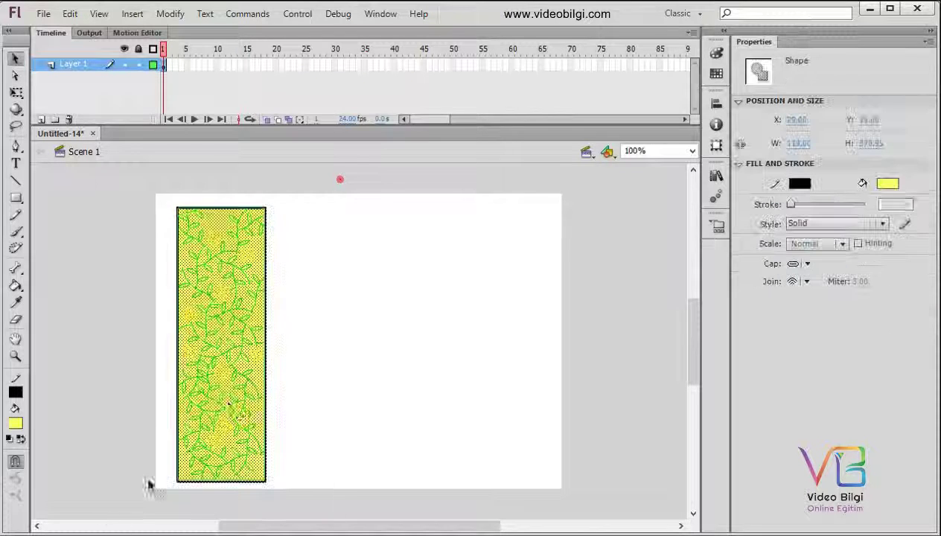
left_click_drag(221, 390, 205, 391)
left_click(297, 369)
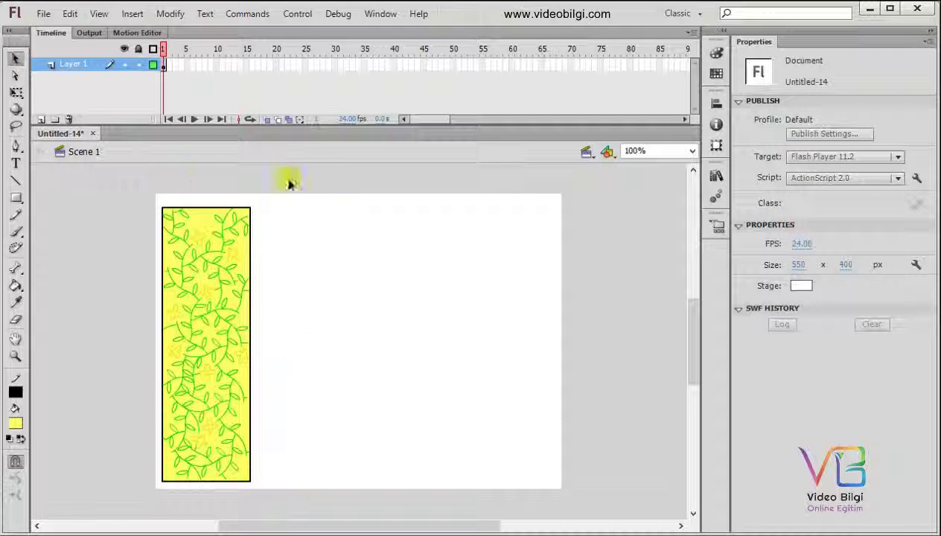
left_click(14, 248)
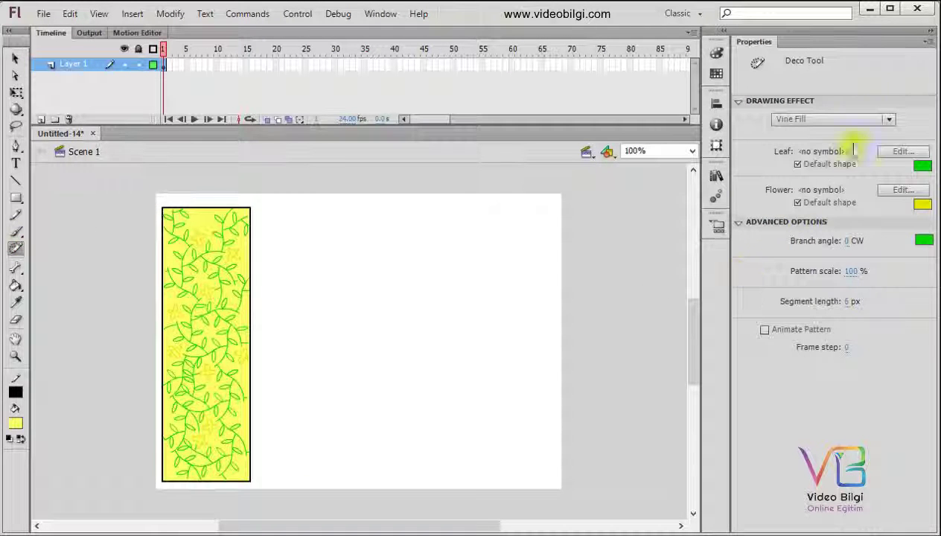
left_click(871, 119)
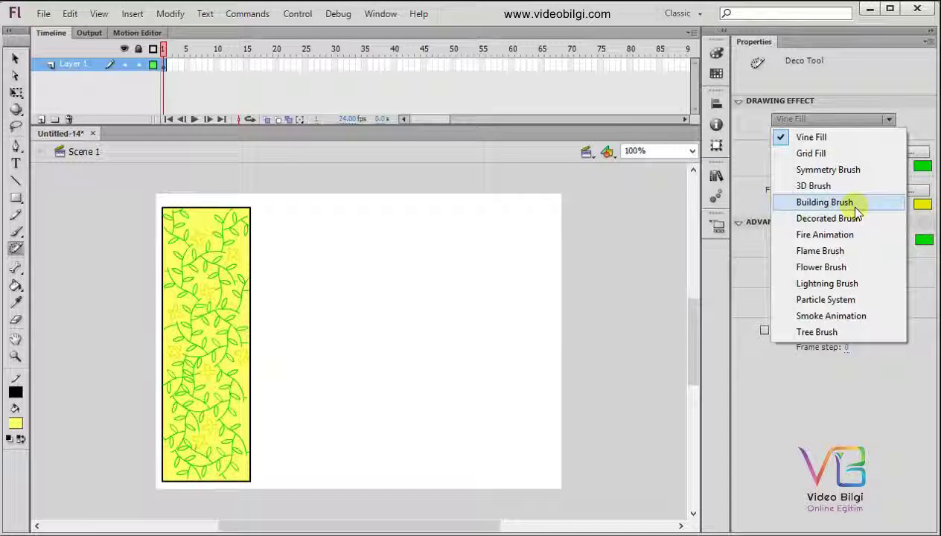
Paint four Building Brush skyscrapers rising from the stage's bottom right
left_click(847, 204)
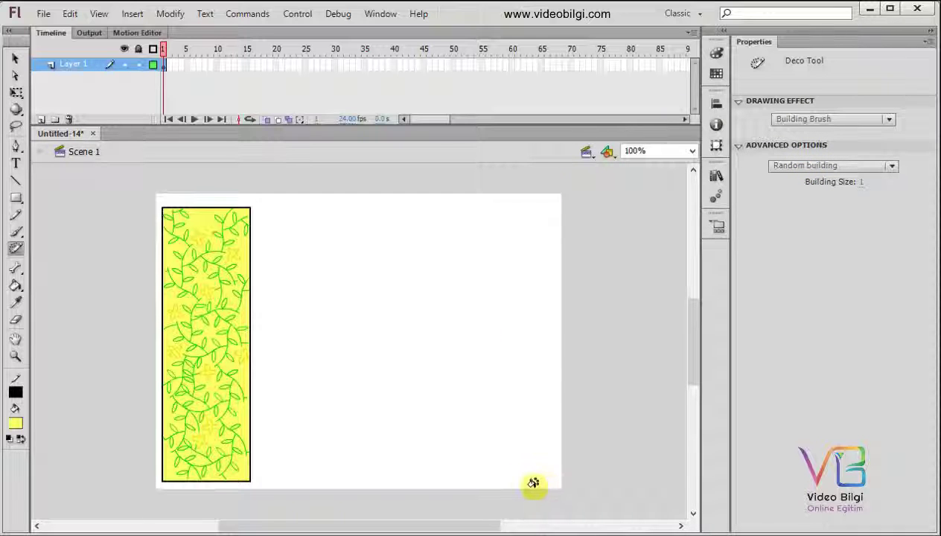
left_click_drag(530, 484, 529, 297)
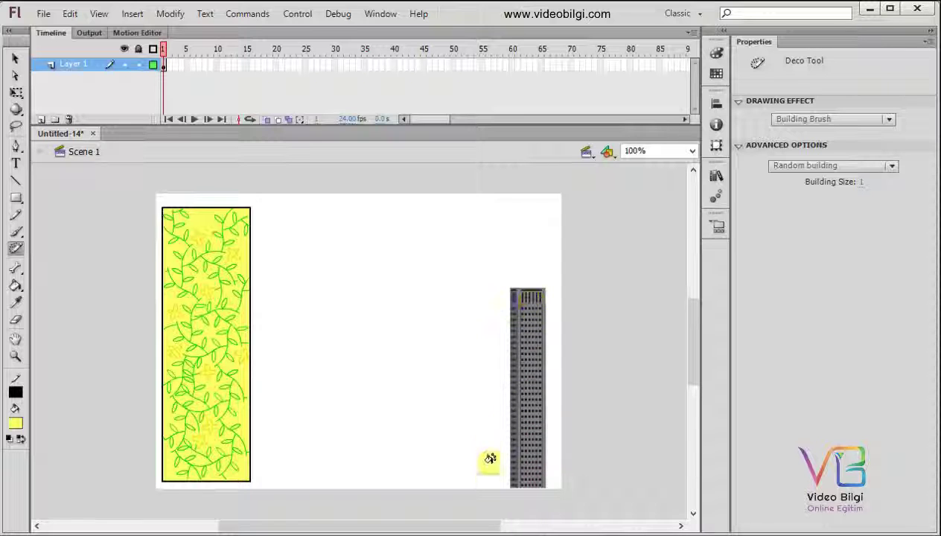
left_click_drag(488, 485, 484, 309)
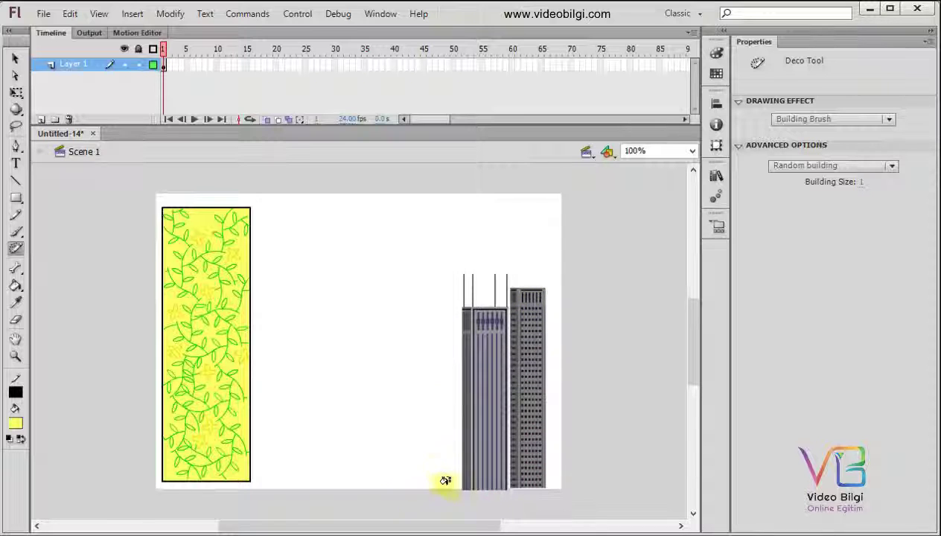
left_click_drag(448, 484, 447, 330)
left_click_drag(555, 494, 582, 273)
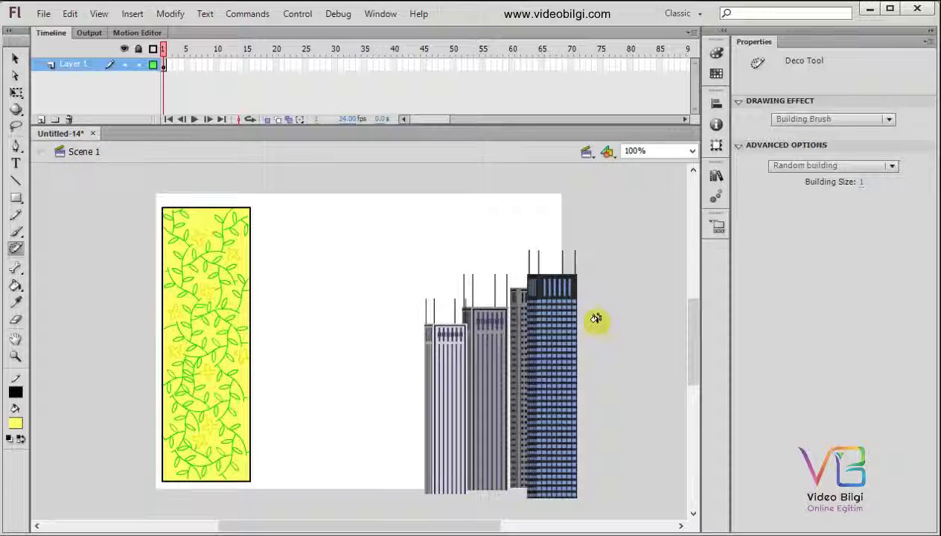
left_click(849, 119)
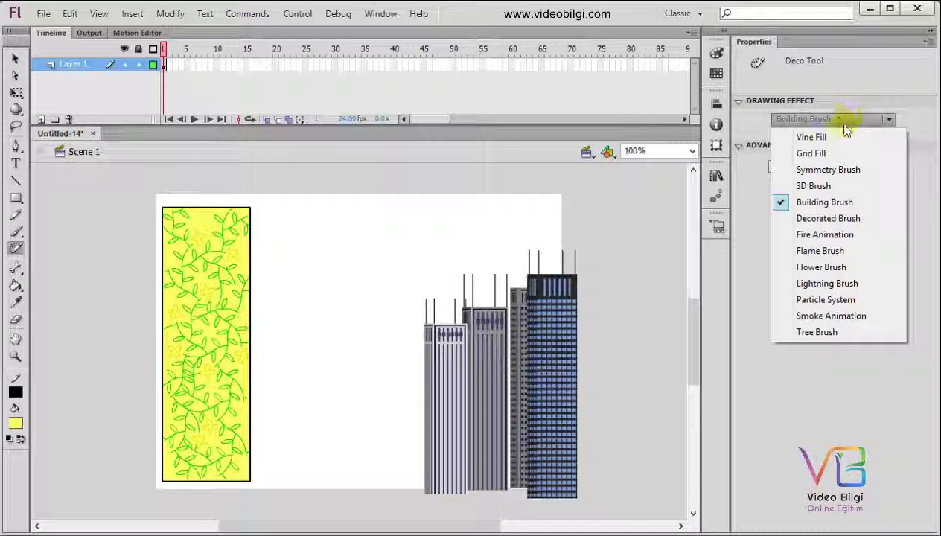
Paint two Tree Brush Aspen trees between the vine rectangle and skyscrapers
left_click(847, 332)
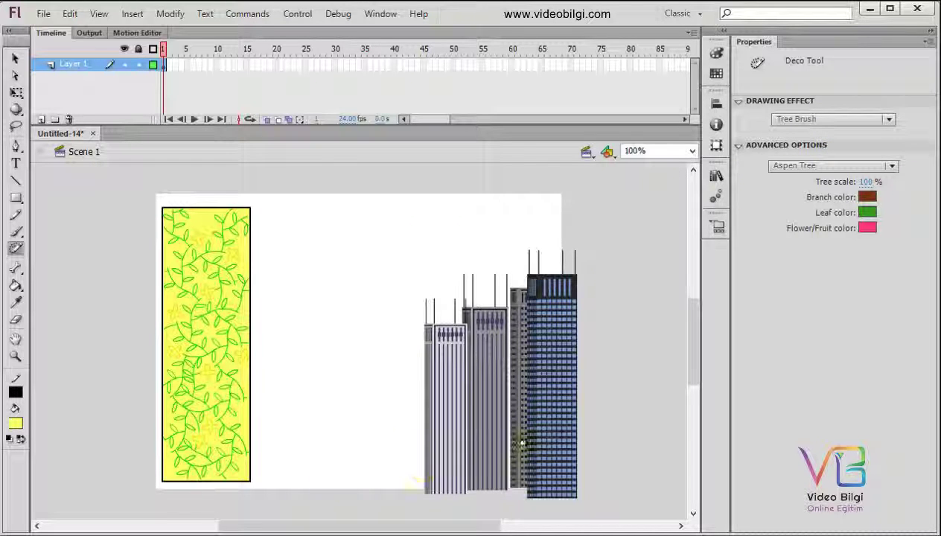
left_click_drag(365, 486, 374, 306)
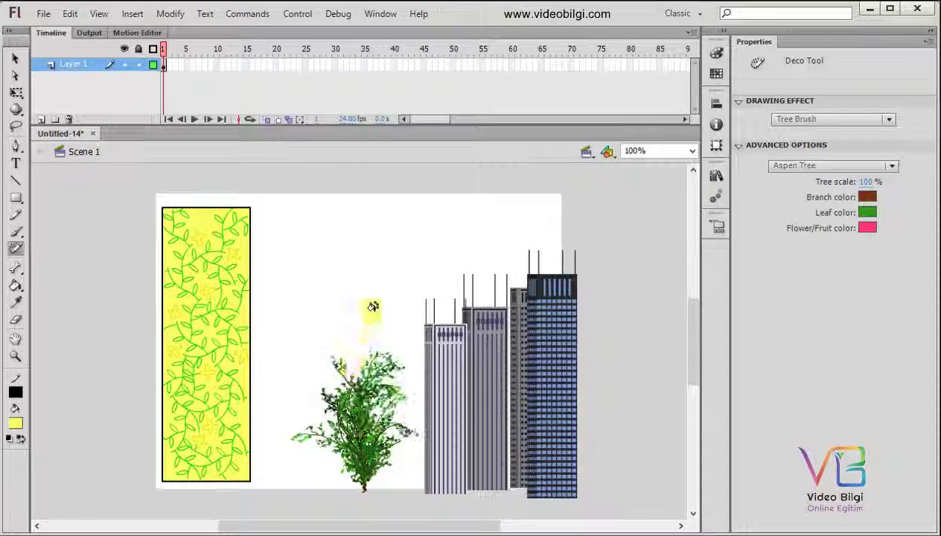
left_click_drag(275, 489, 315, 261)
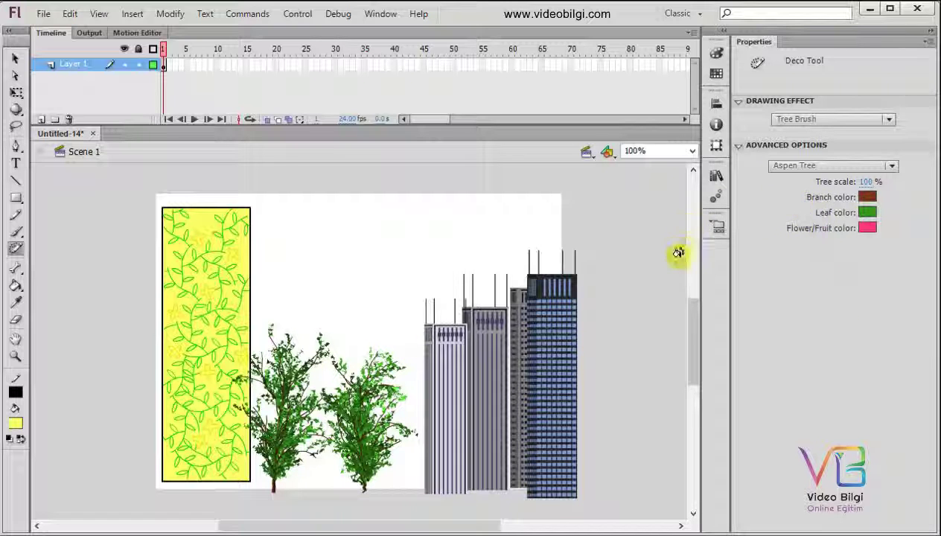
left_click_drag(410, 526, 450, 525)
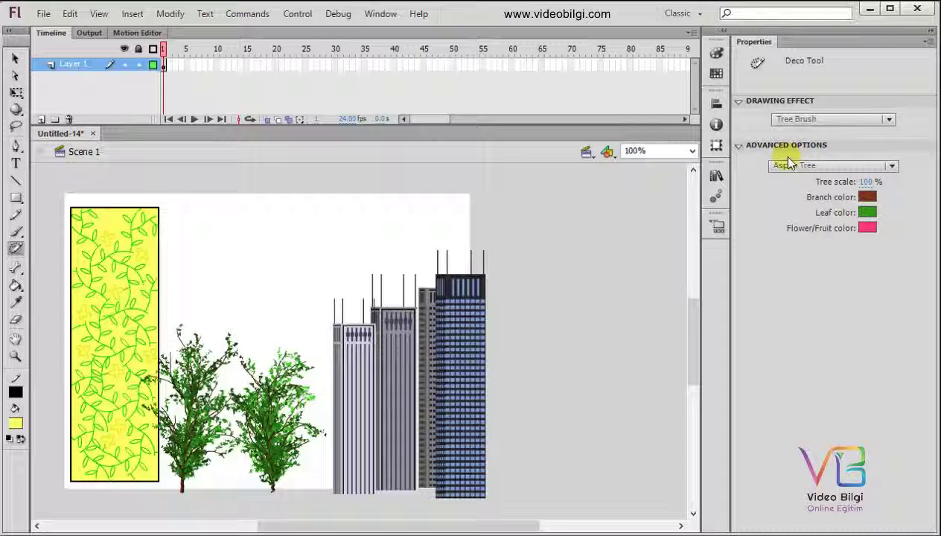
Grow two Curl Vine stems to the right of the skyscrapers
left_click(891, 166)
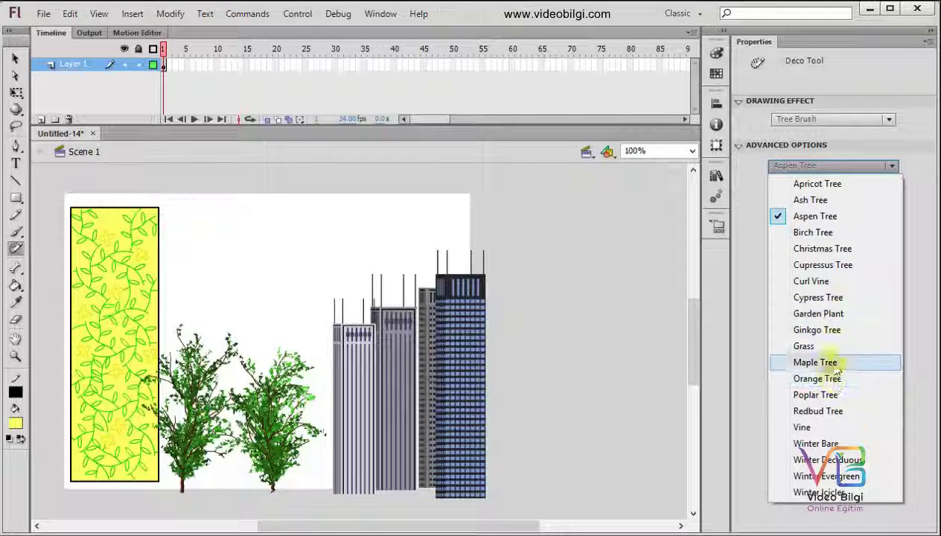
left_click(830, 281)
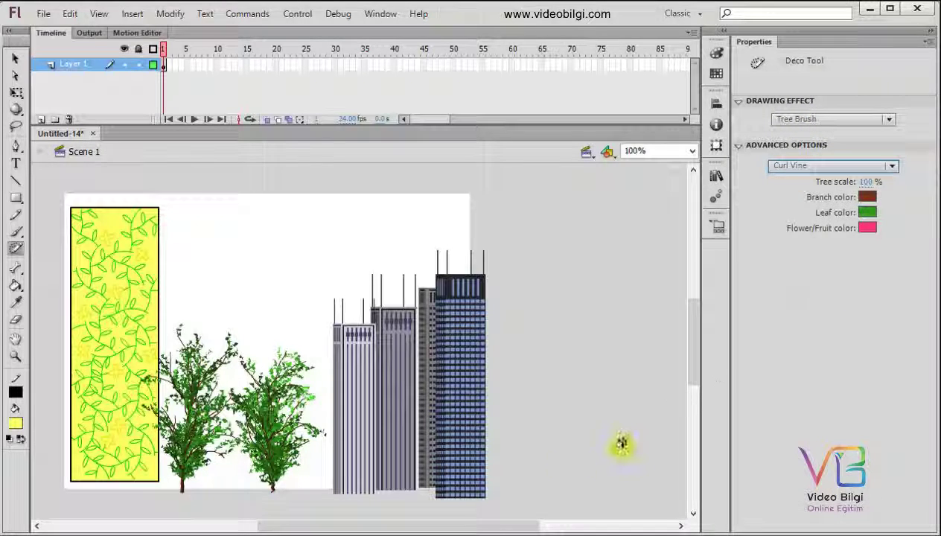
left_click_drag(528, 472, 548, 302)
mouse_move(598, 479)
left_mouse_down()
mouse_move(589, 396)
mouse_move(609, 303)
left_mouse_up()
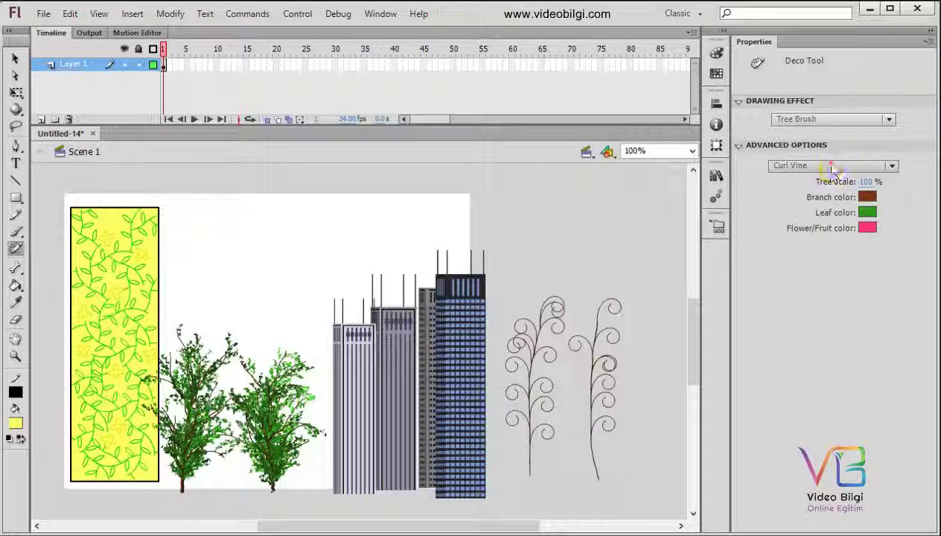
Paint a Maple Tree to the right of the curly vines
left_click(830, 166)
left_click(819, 362)
left_click_drag(646, 456, 655, 237)
left_click_drag(506, 525, 564, 529)
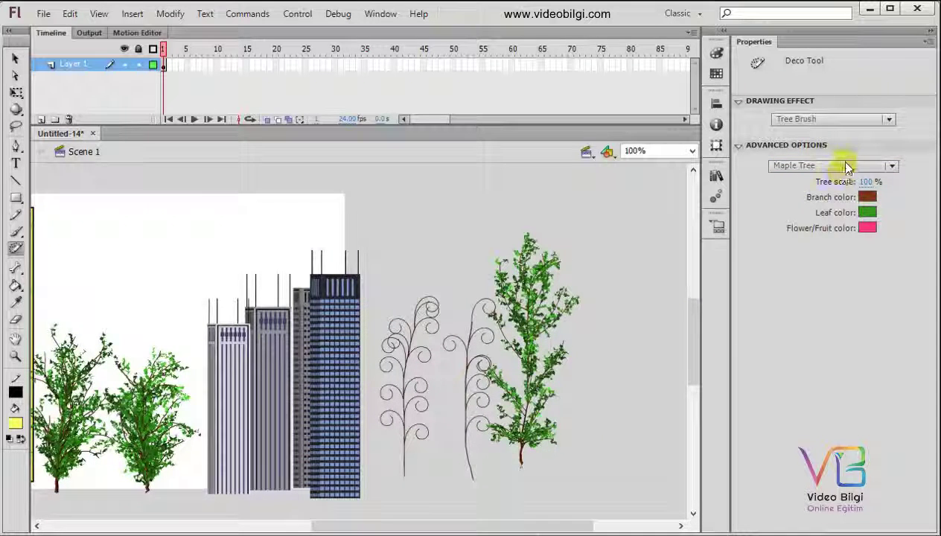
Paint a Redbud Tree to the right of the maple
left_click(851, 167)
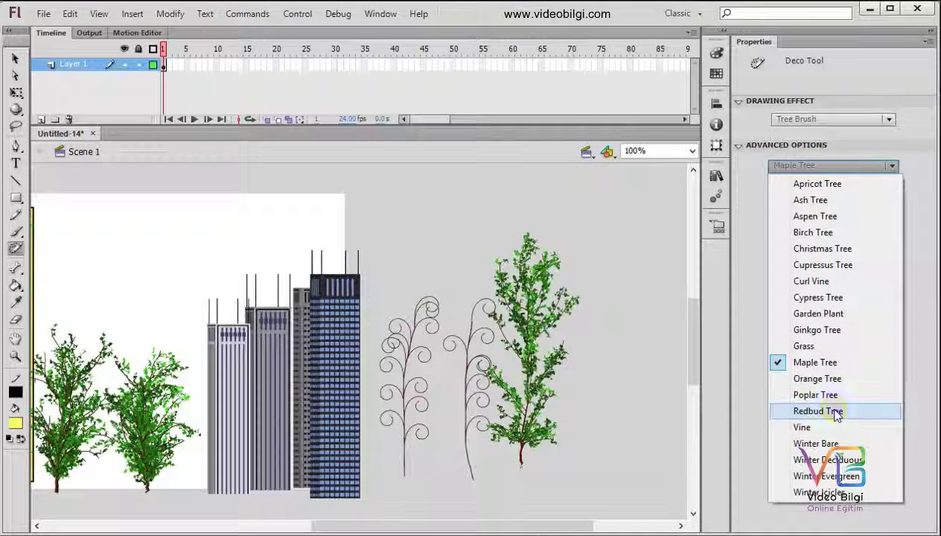
left_click(818, 411)
left_click_drag(609, 375, 665, 313)
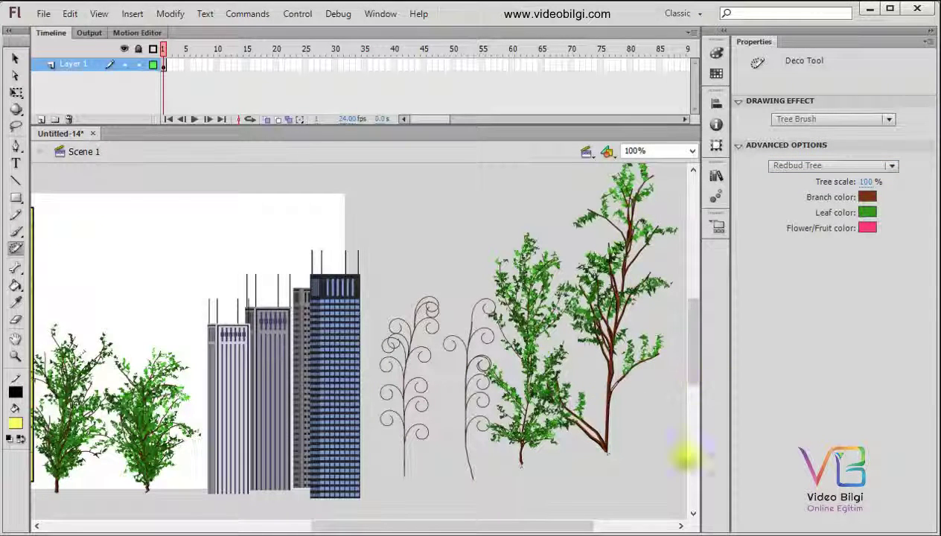
Paint bare Winter Icicles trees, including one just left of the skyscrapers
left_click(823, 165)
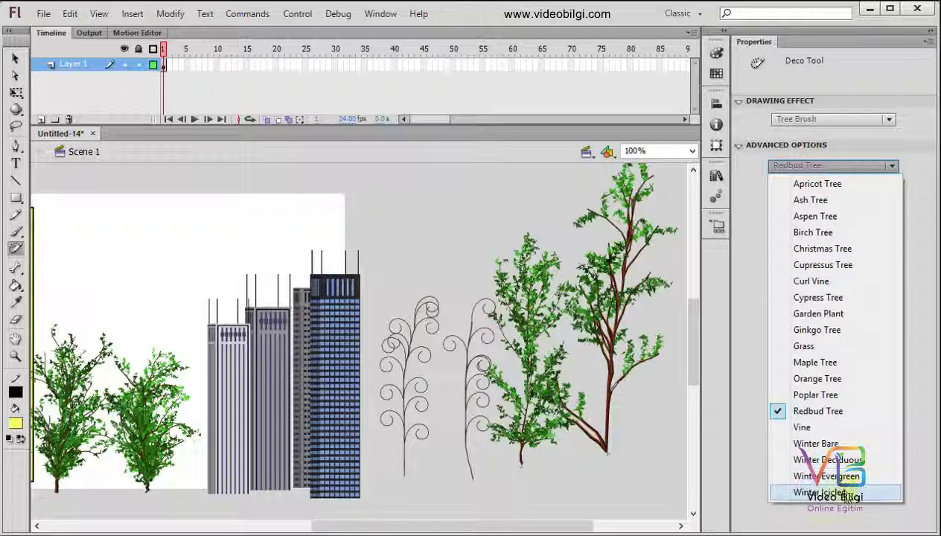
left_click(818, 492)
left_click_drag(567, 525, 620, 529)
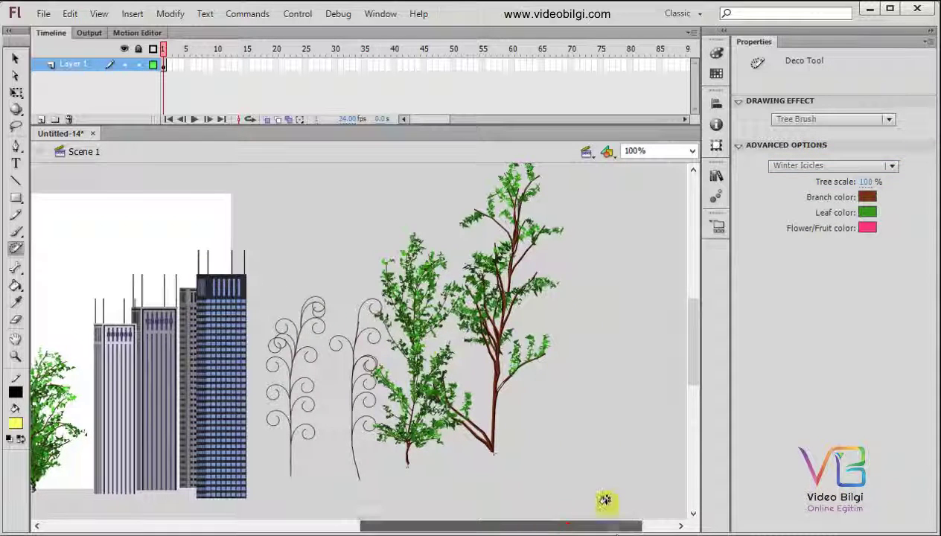
left_click_drag(586, 485, 593, 264)
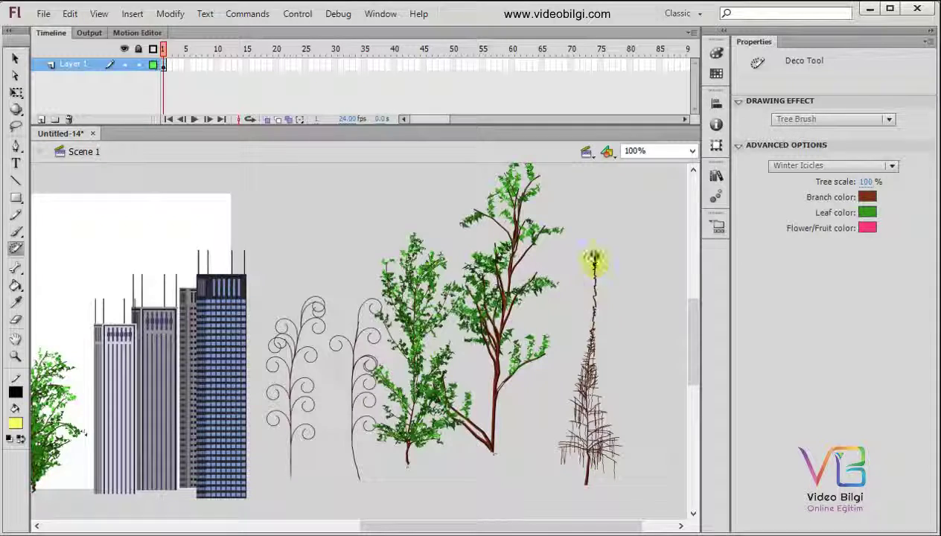
left_click_drag(581, 527, 430, 527)
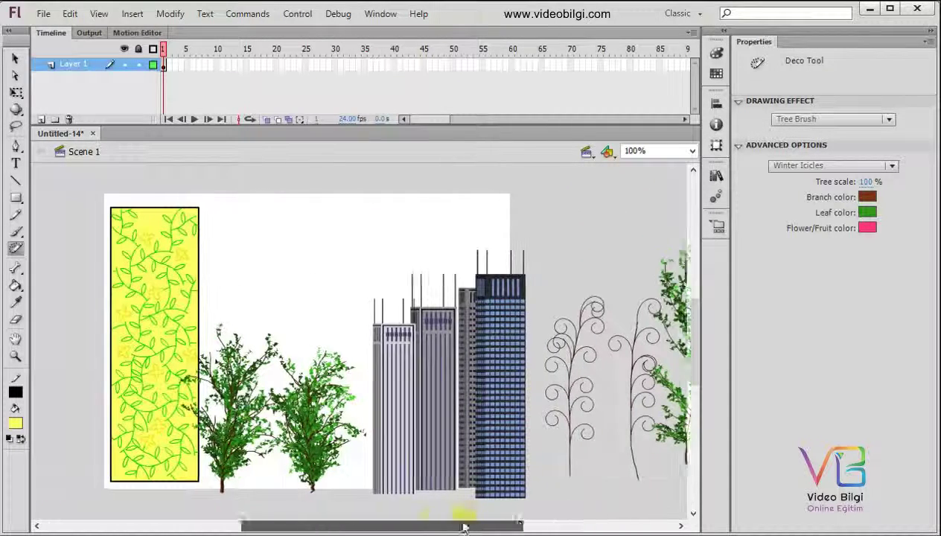
left_click_drag(426, 486, 421, 275)
mouse_move(462, 527)
left_mouse_down()
mouse_move(503, 514)
mouse_move(471, 500)
left_mouse_up()
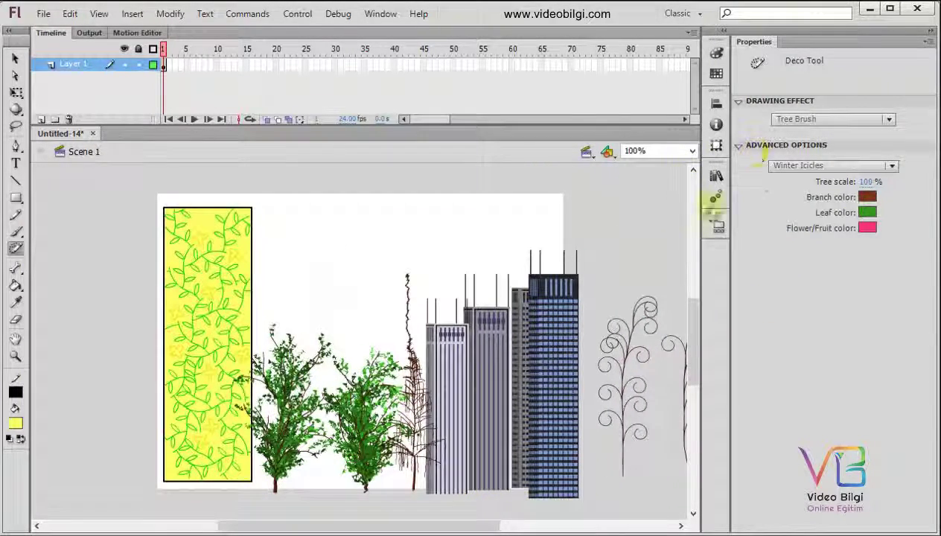
left_click(835, 120)
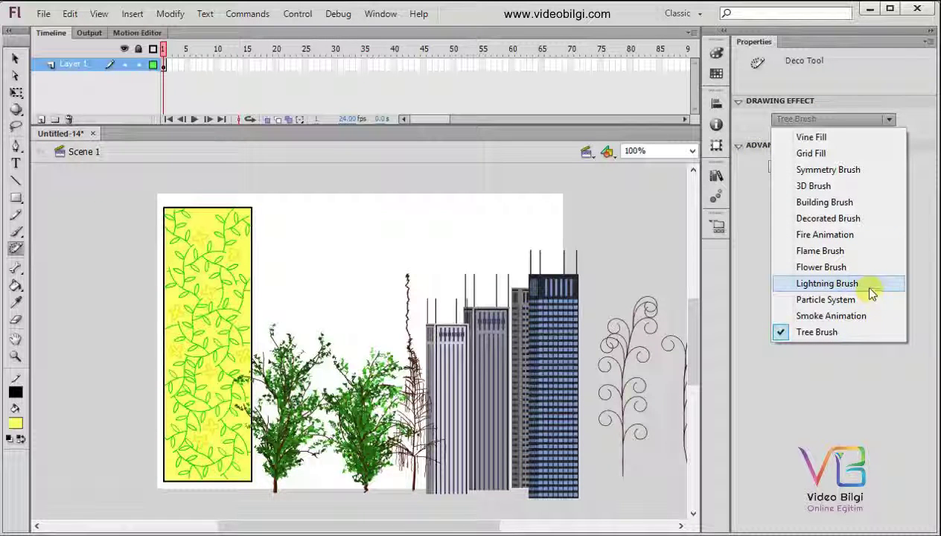
Draw a branching Lightning Brush bolt down across the middle skyscrapers
left_click(849, 282)
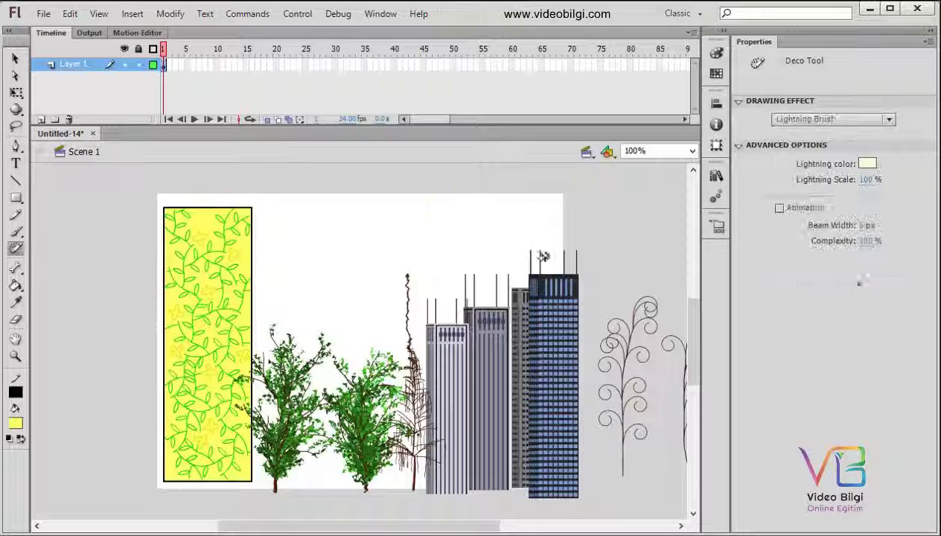
left_click_drag(372, 222, 344, 295)
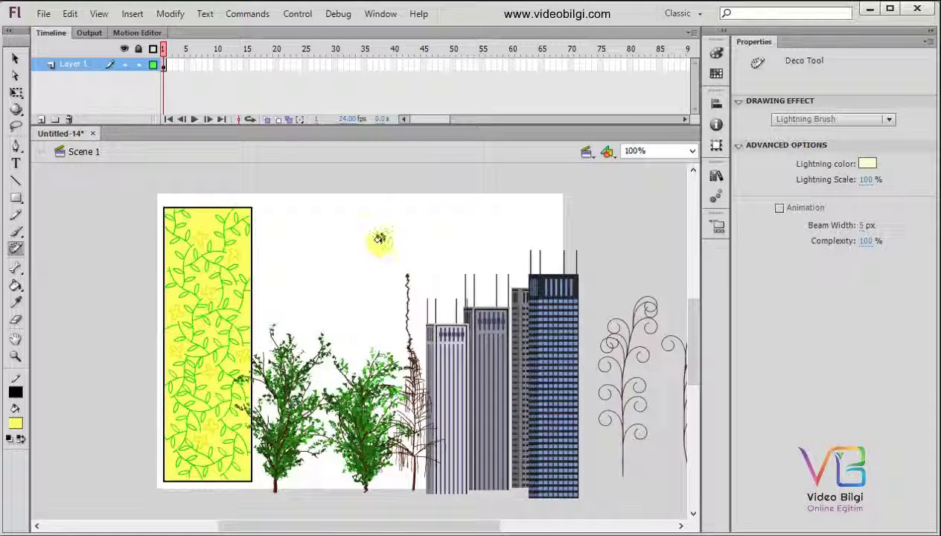
left_click_drag(504, 399, 515, 236)
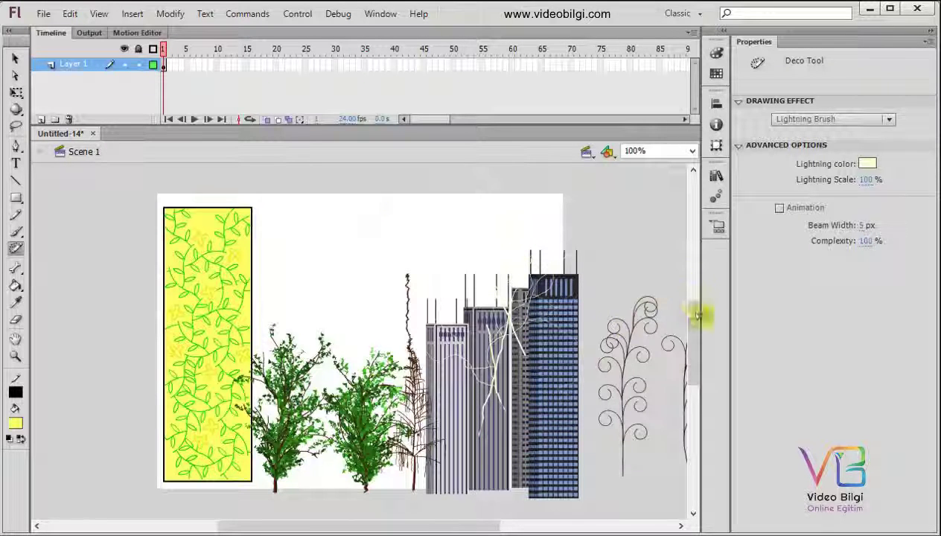
left_click_drag(699, 317, 689, 308)
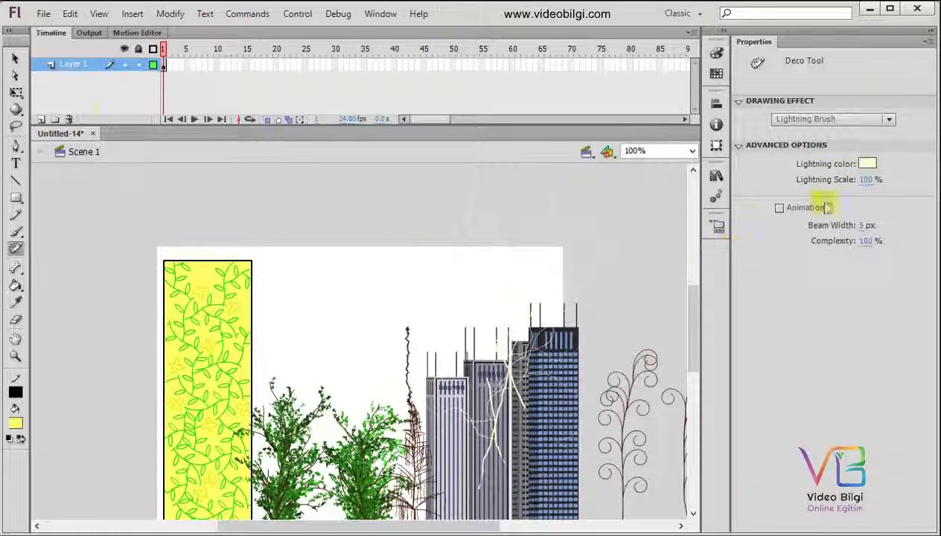
Set the stage background color to black in document properties
left_click(14, 60)
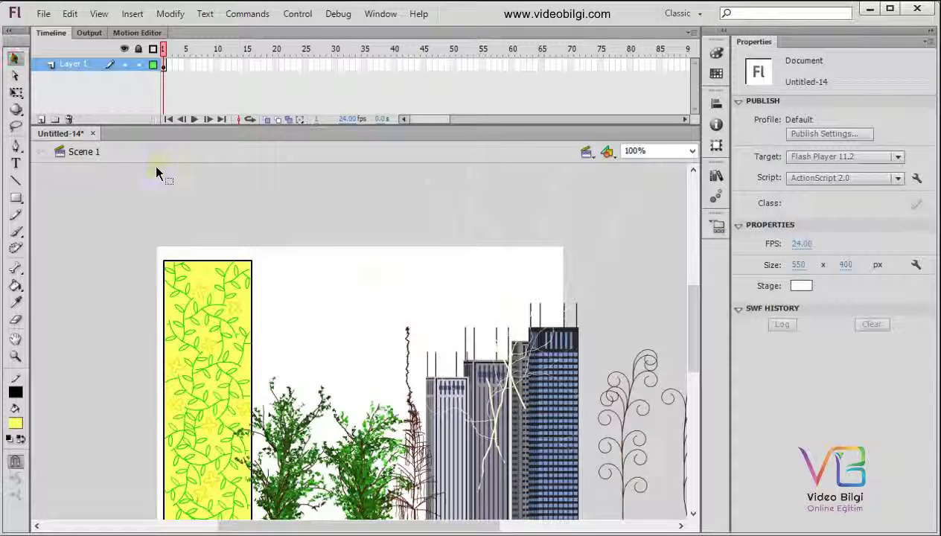
left_click(802, 286)
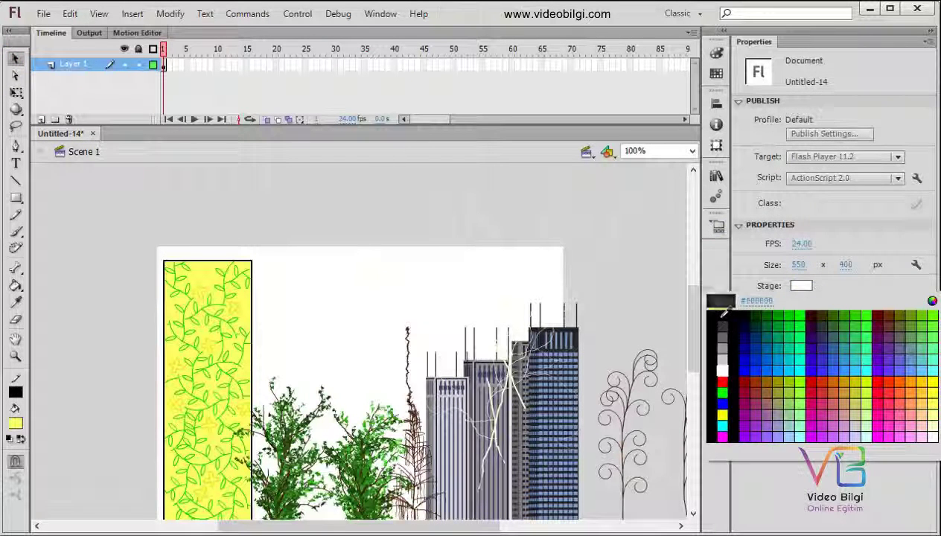
left_click(712, 313)
scroll(649, 272, "down", 3)
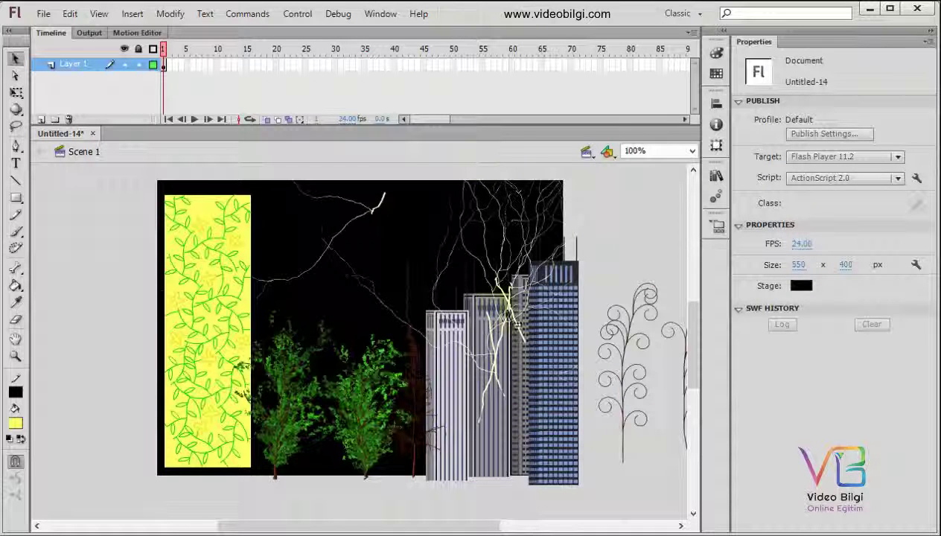
scroll(641, 318, "up", 3)
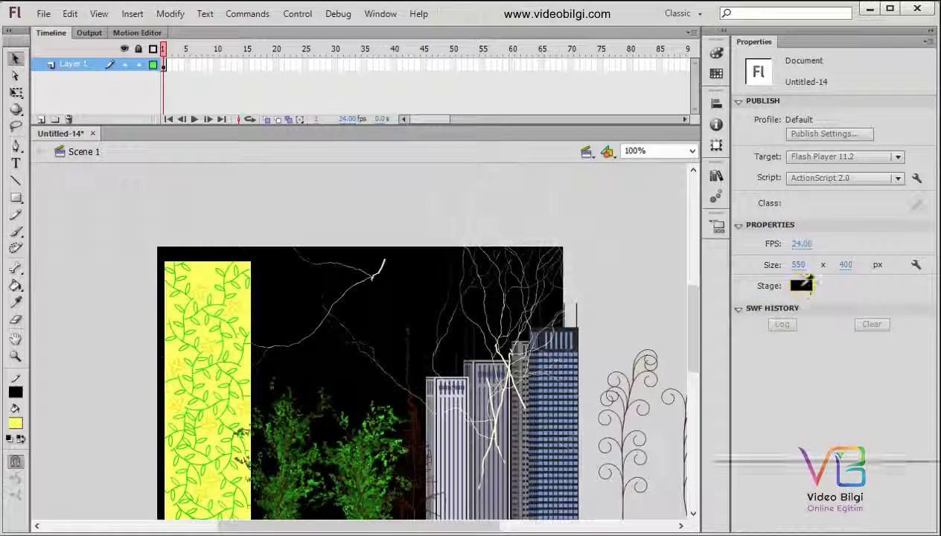
Restore the stage background color to white
left_click(801, 285)
left_click(722, 363)
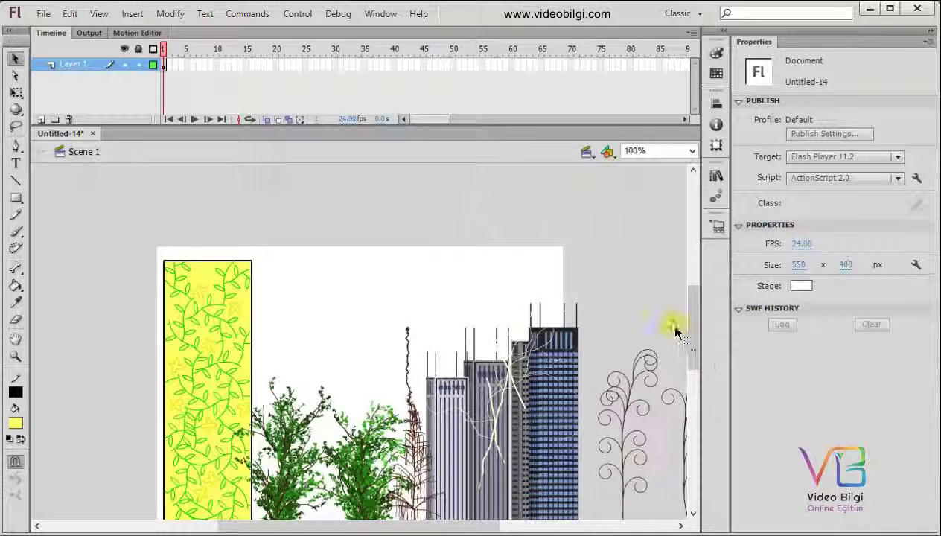
scroll(676, 327, "down", 2)
scroll(689, 339, "down", 2)
scroll(690, 350, "up", 1)
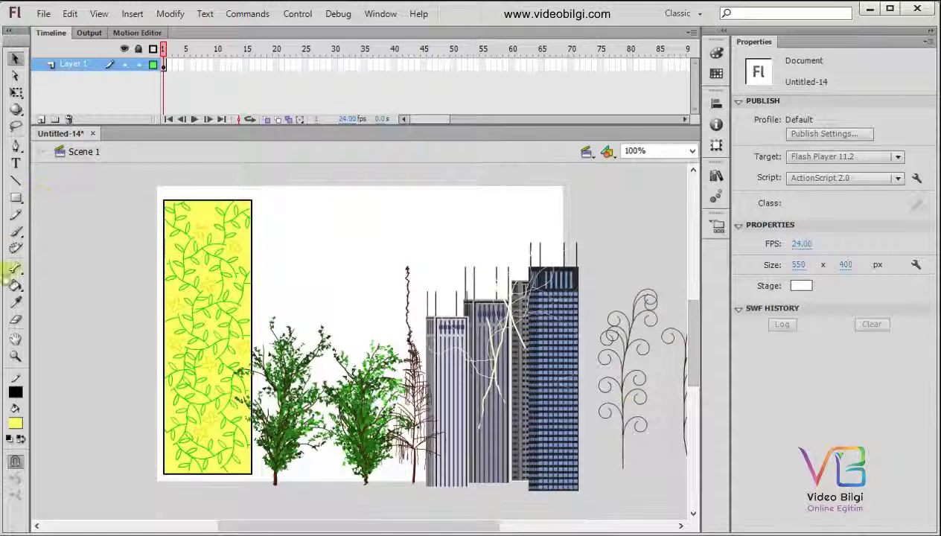
left_click(15, 248)
Open the Deco tool's Drawing Effect dropdown to list its available effects
left_click(848, 119)
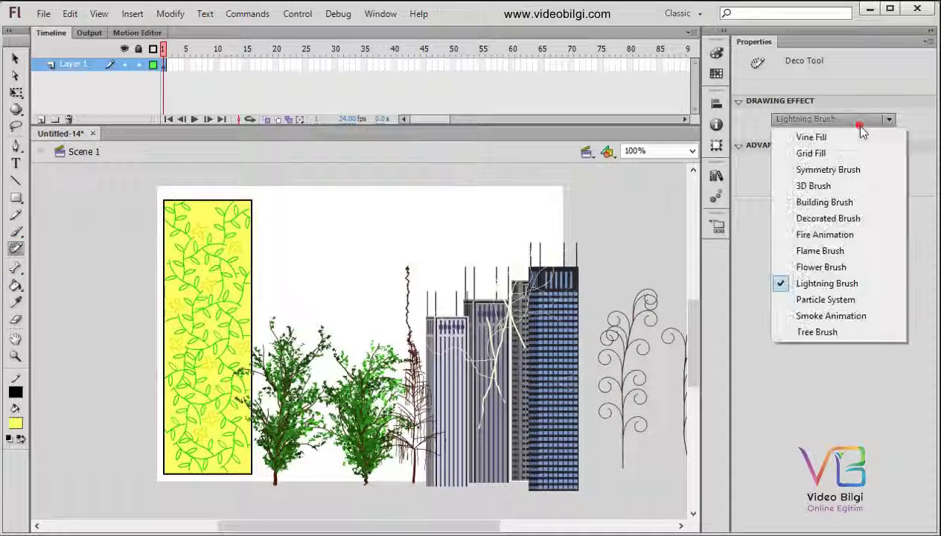